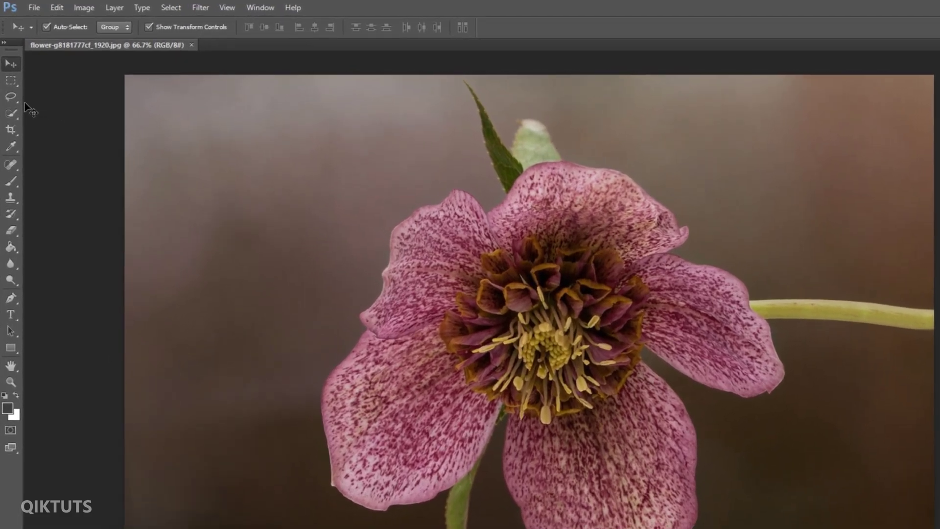
- Lasso a freehand selection around the flower's centre
left_click(9, 76)
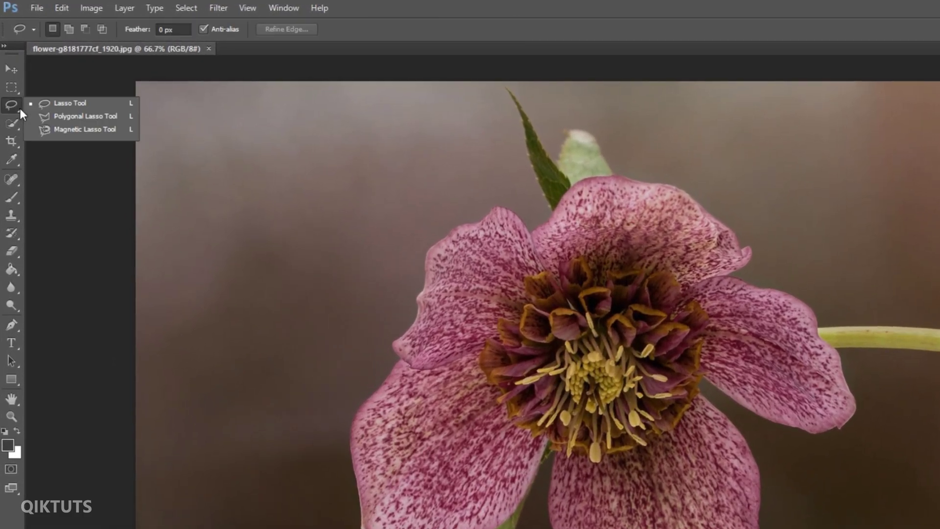
left_click(69, 75)
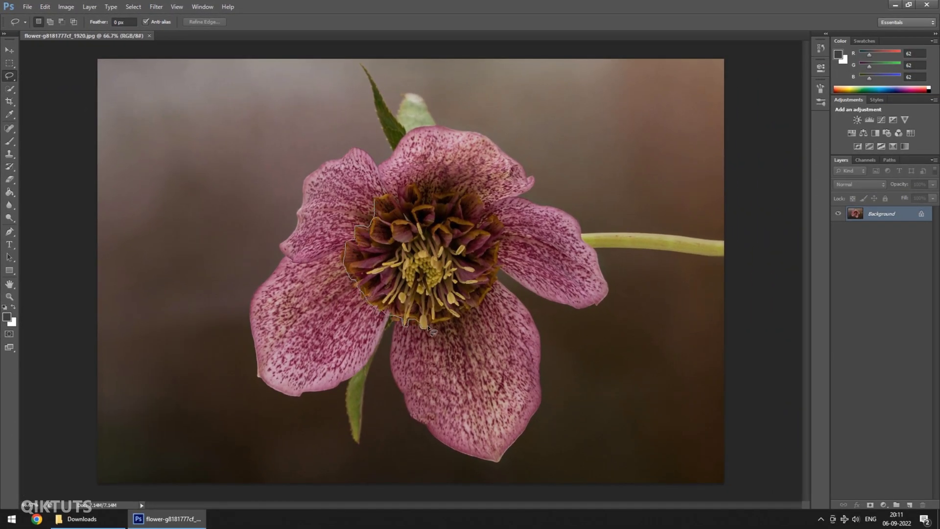
left_click_drag(430, 327, 481, 304)
left_click_drag(472, 196, 384, 198)
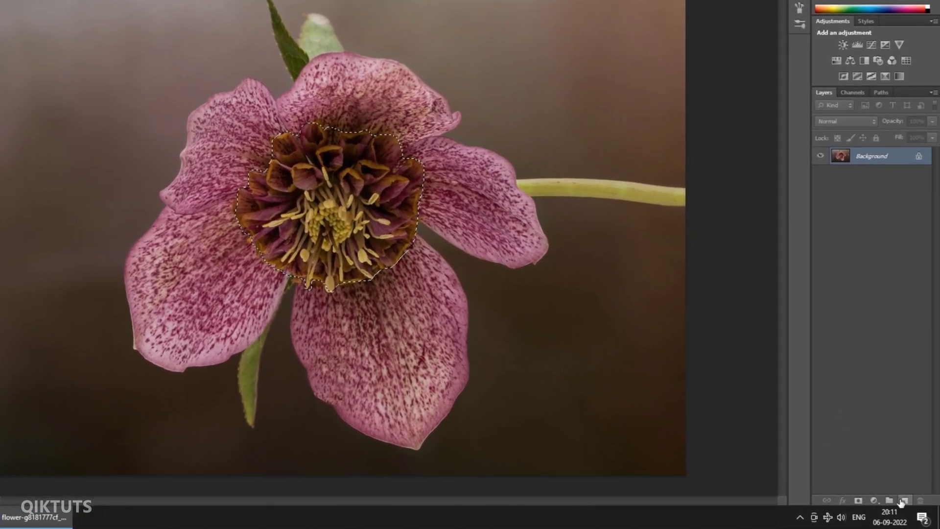
- Add Layer 1 and fill the centre selection with white
left_click(903, 500)
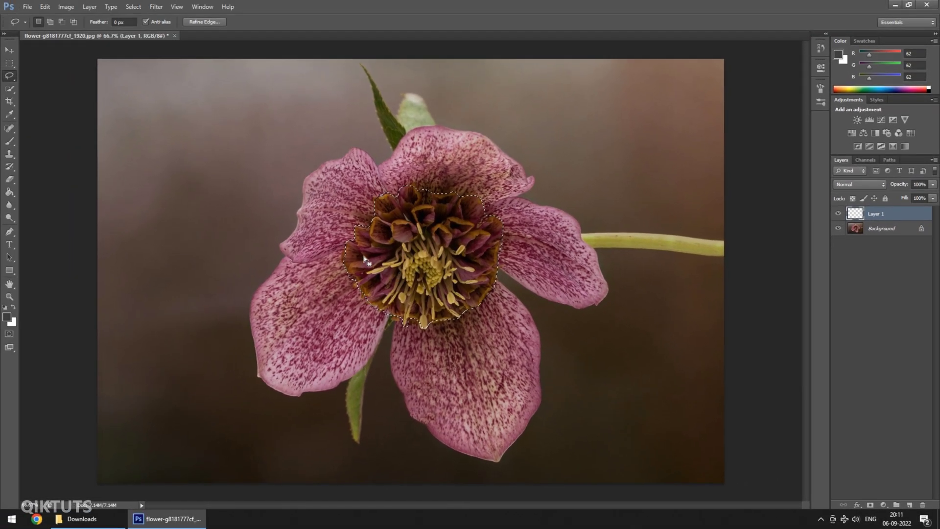
left_click(7, 316)
left_click(148, 170)
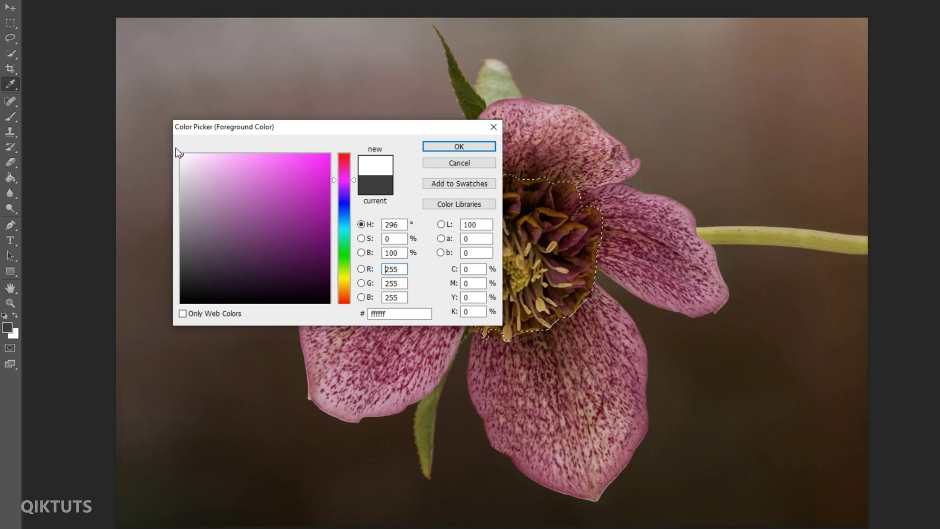
left_click(464, 147)
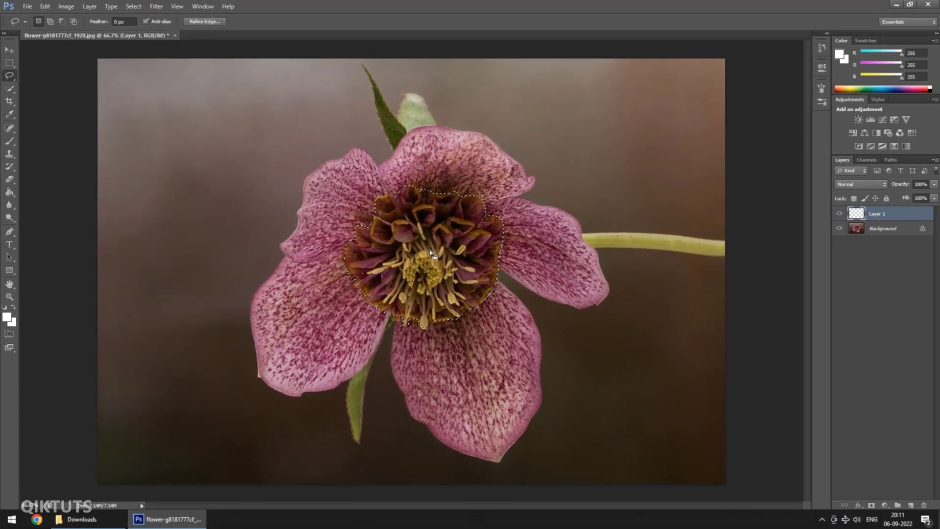
key("alt+BackSpace")
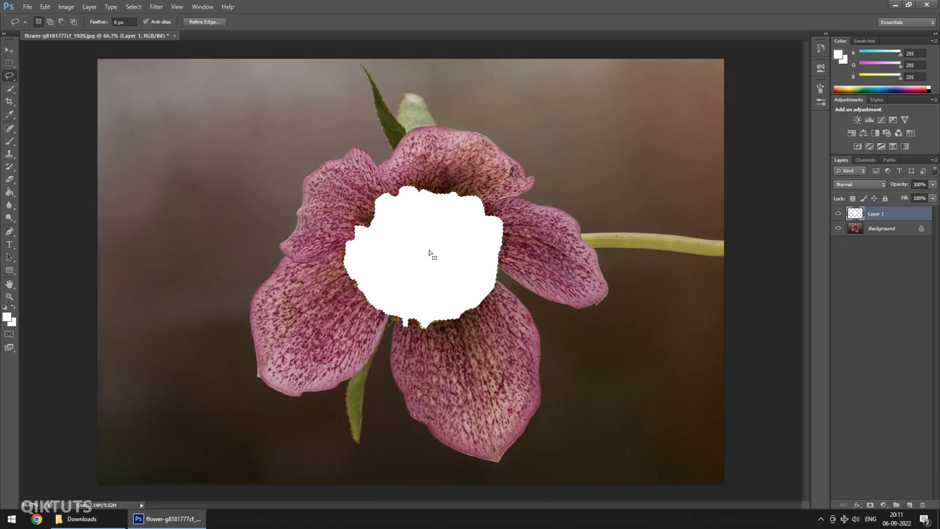
- Hide Layer 1 and, on Background, select the petals and stem with Lasso and Quick Selection
left_click(838, 214)
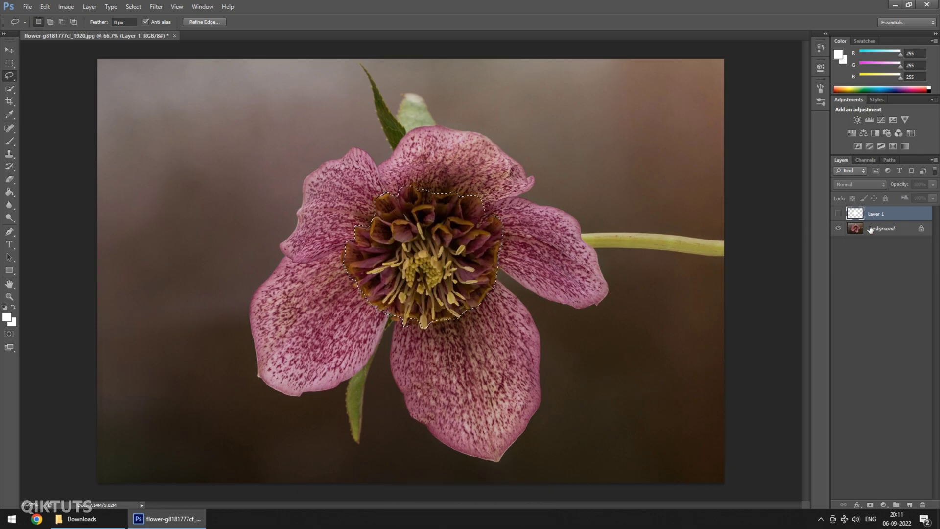
left_click(881, 228)
left_click_drag(370, 183, 376, 163)
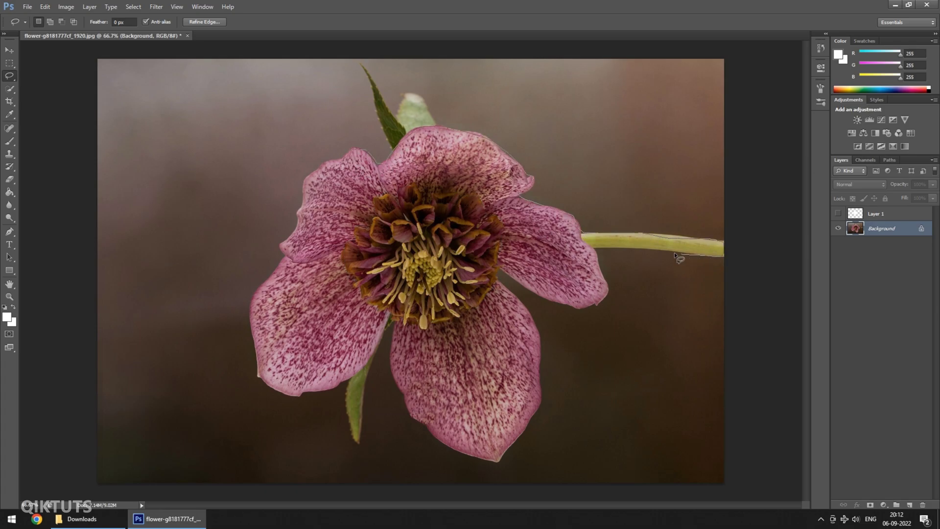
left_click_drag(478, 270, 474, 264)
left_click(6, 89)
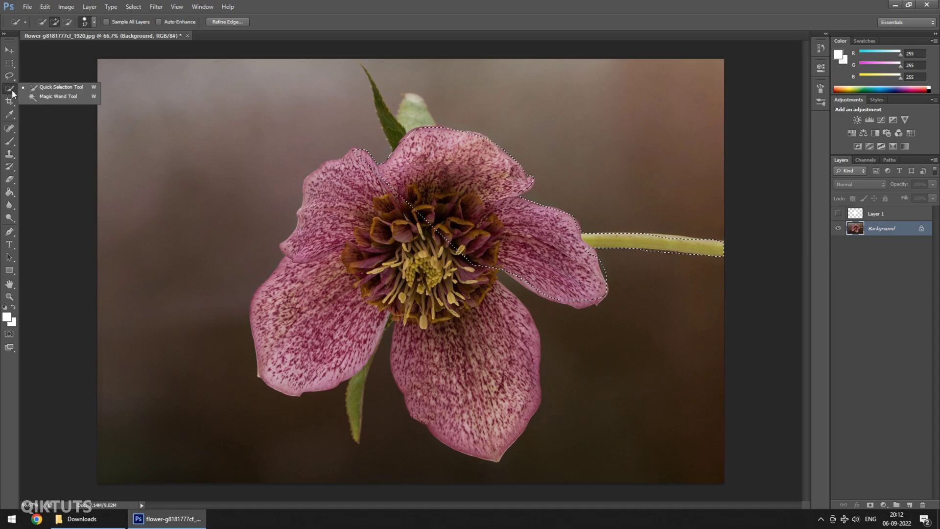
left_click(57, 90)
mouse_move(359, 163)
left_mouse_down()
mouse_move(320, 250)
mouse_move(286, 286)
mouse_move(292, 380)
mouse_move(390, 285)
mouse_move(437, 415)
mouse_move(521, 388)
mouse_move(479, 274)
mouse_move(417, 230)
mouse_move(572, 296)
mouse_move(599, 276)
mouse_move(592, 245)
mouse_move(636, 254)
mouse_move(602, 279)
left_mouse_up()
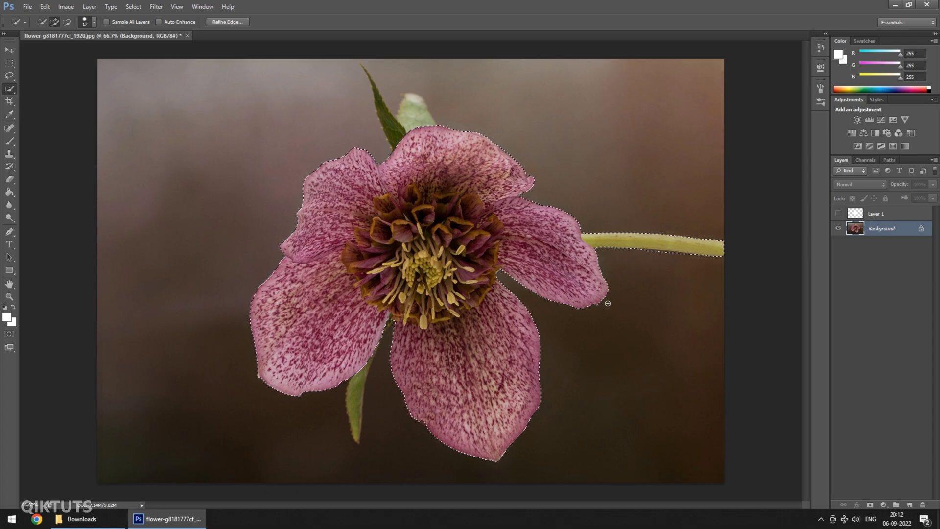
- Fill the flower selection with grey #909090 on a new Layer 2, then hide it
left_click(908, 505)
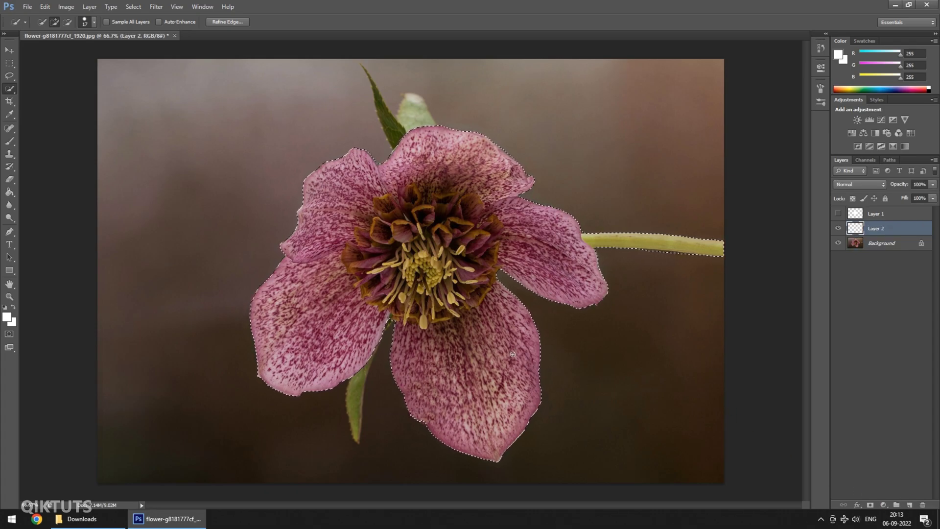
left_click(7, 318)
left_click_drag(151, 185, 150, 215)
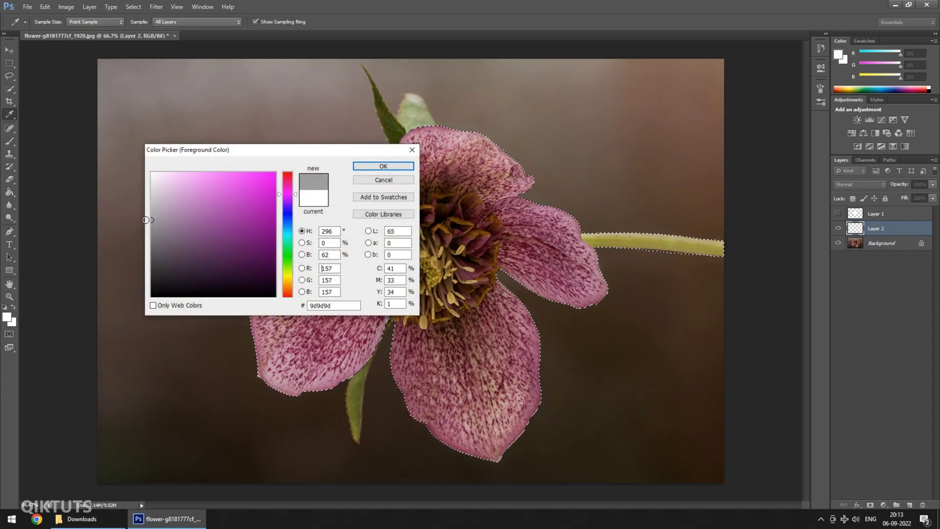
left_click(381, 167)
key("w")
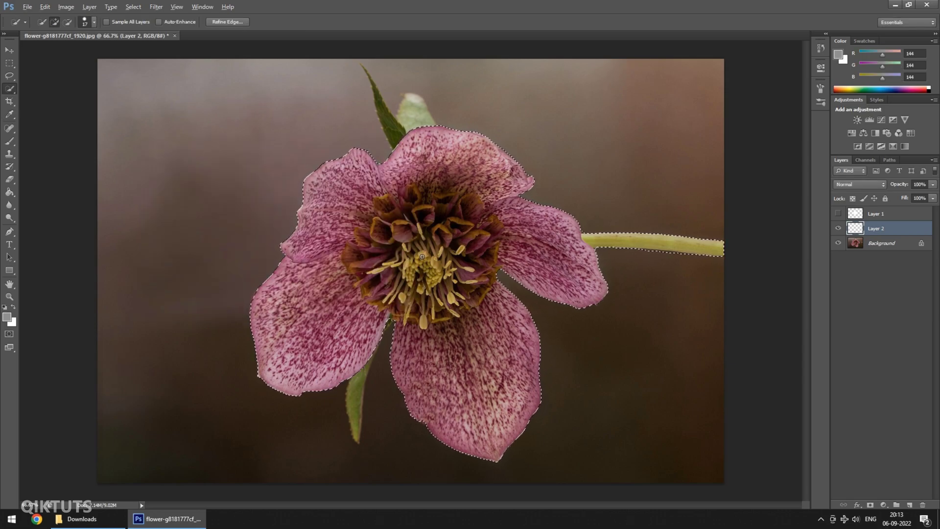
key("alt+BackSpace")
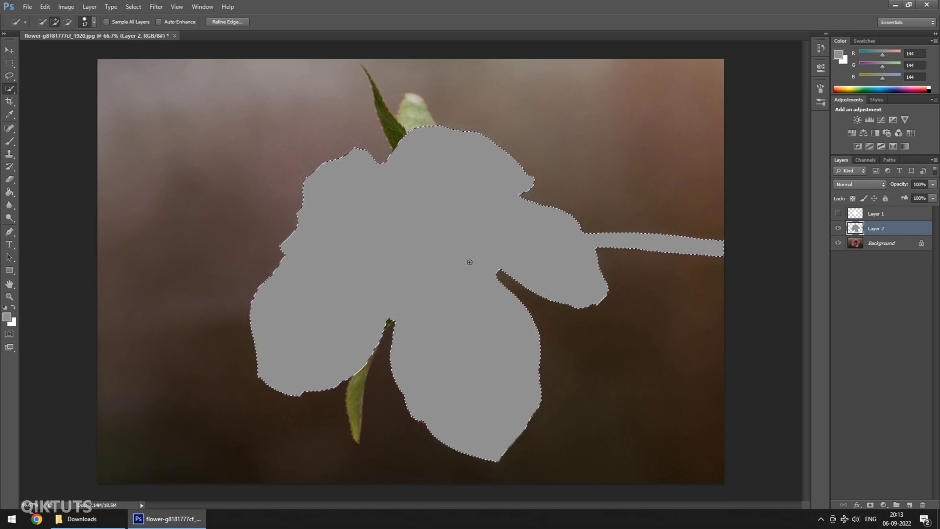
left_click(838, 228)
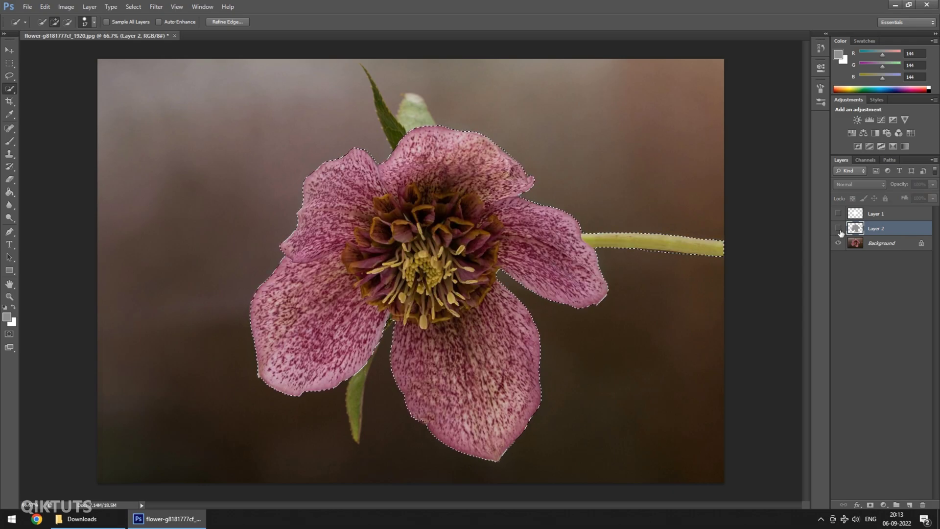
- Select the whole canvas and fill a new Layer 3 with black
left_click(867, 244)
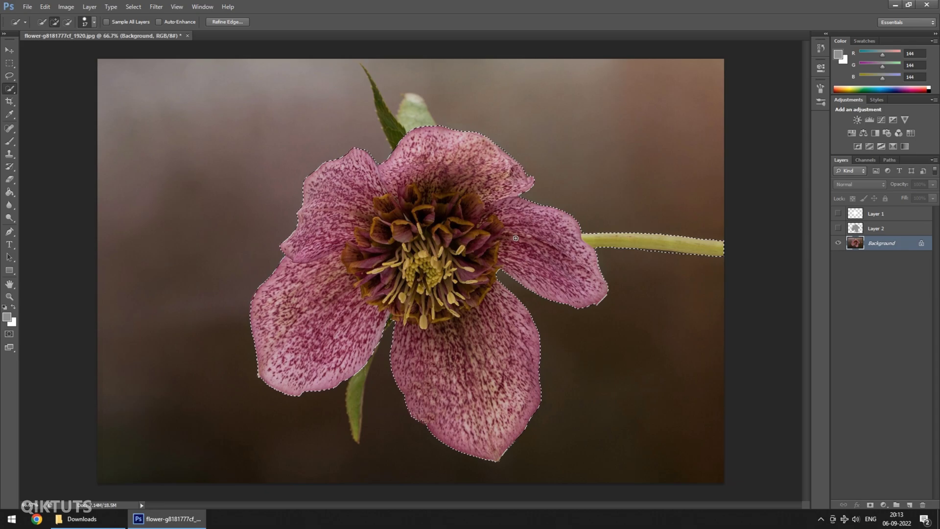
key("ctrl+a")
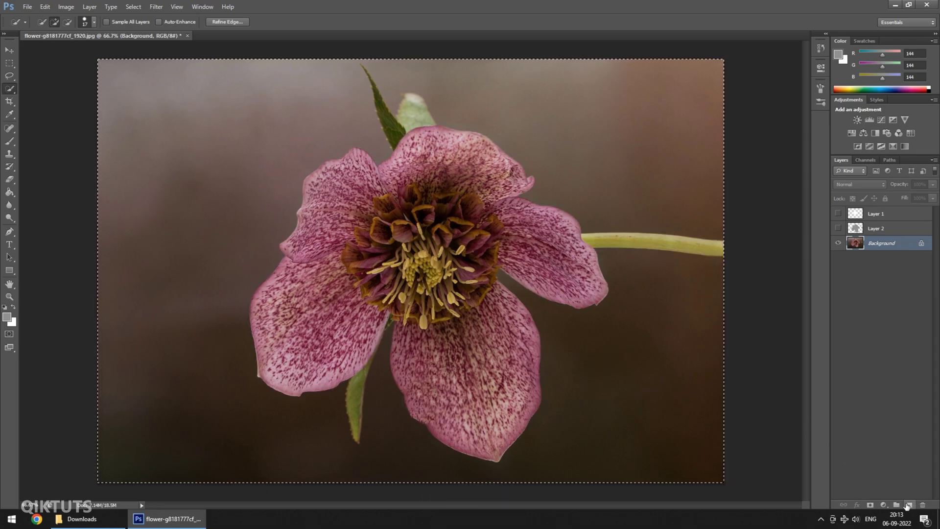
left_click(907, 505)
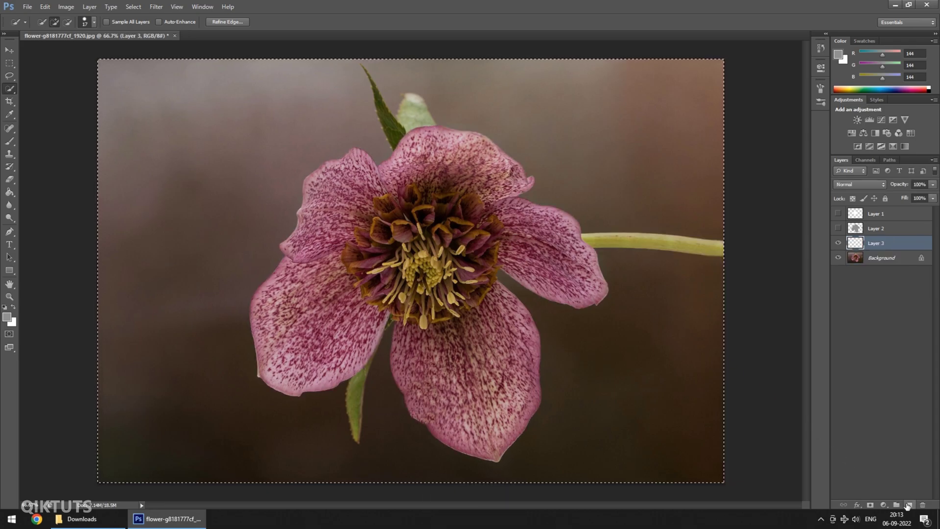
left_click(7, 317)
left_click_drag(154, 292, 148, 307)
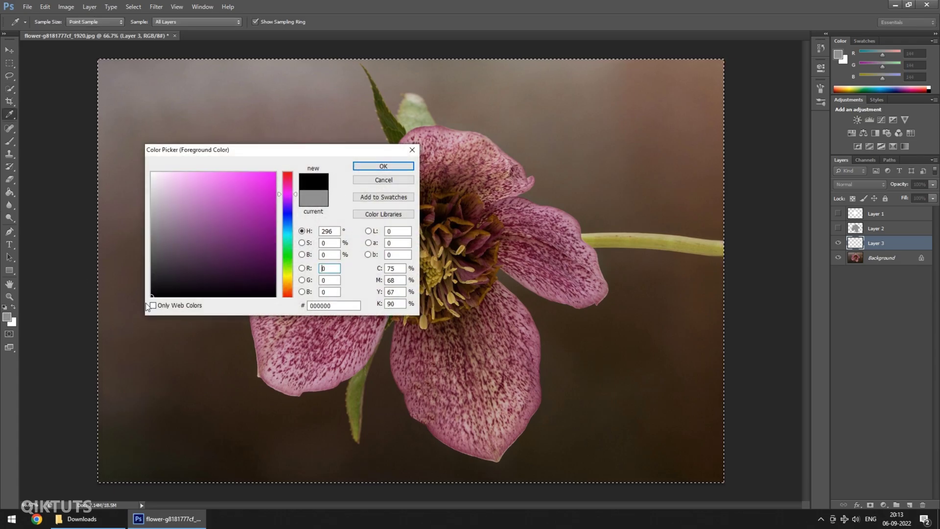
left_click(383, 166)
key("w")
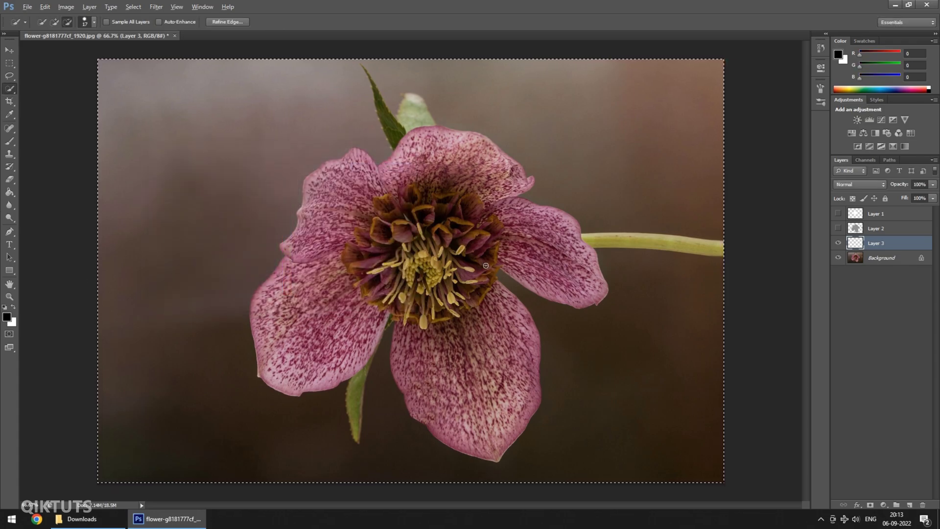
key("alt+BackSpace")
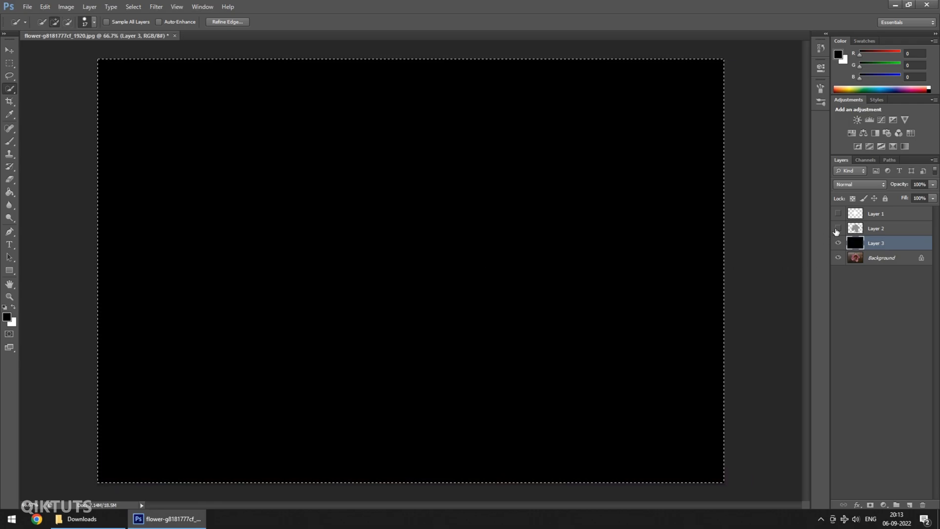
- Show Layers 1 and 2 again and merge Layers 1–3 into one depth map
left_click(837, 228)
left_click(838, 213)
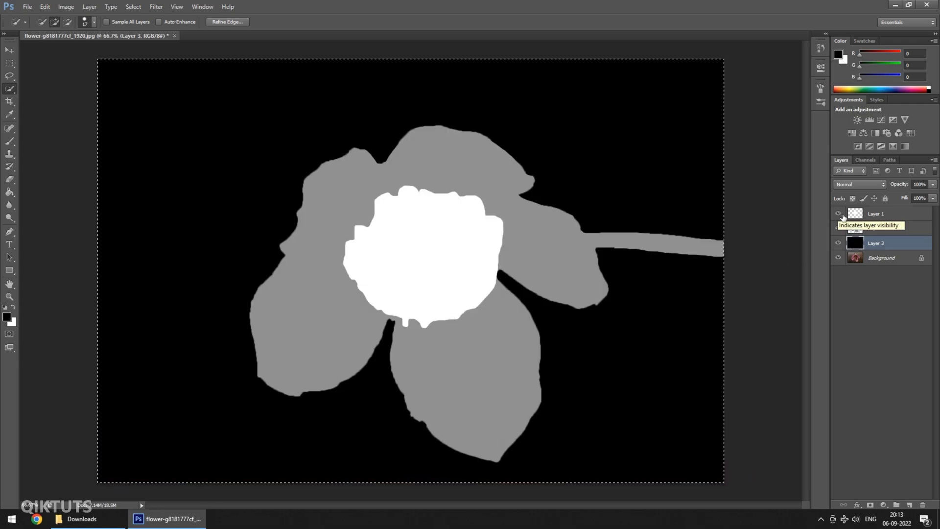
left_click(885, 214)
left_click(889, 245, "shift")
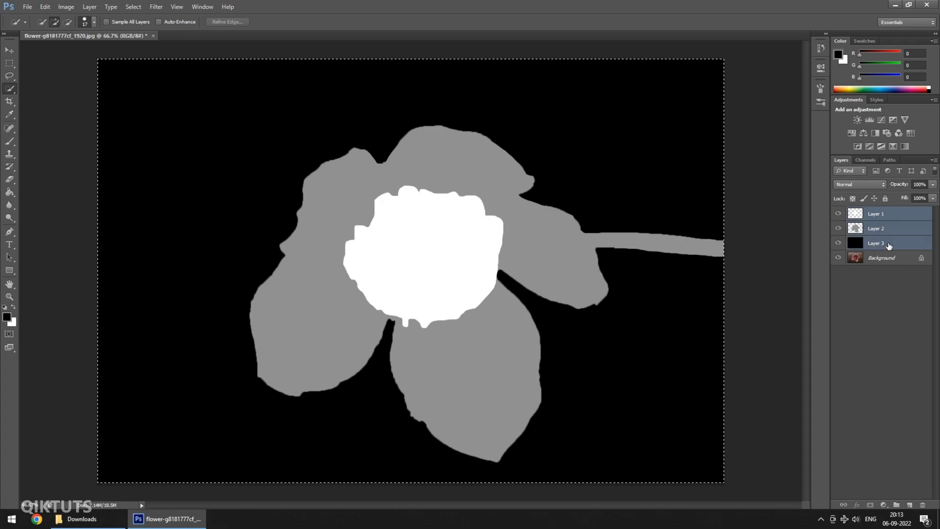
right_click(889, 244)
left_click(833, 394)
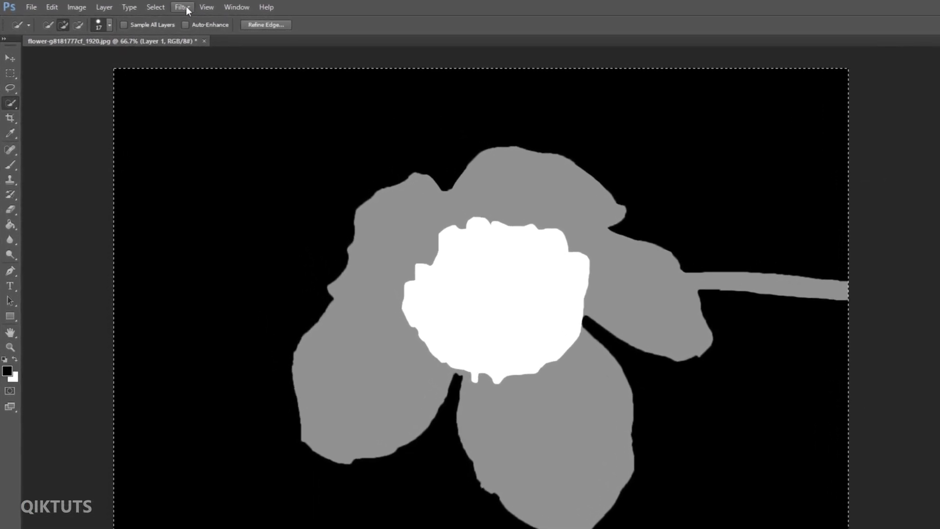
- Set up a Gaussian Blur with Radius 10.0 pixels on the grayscale depth map
left_click(156, 7)
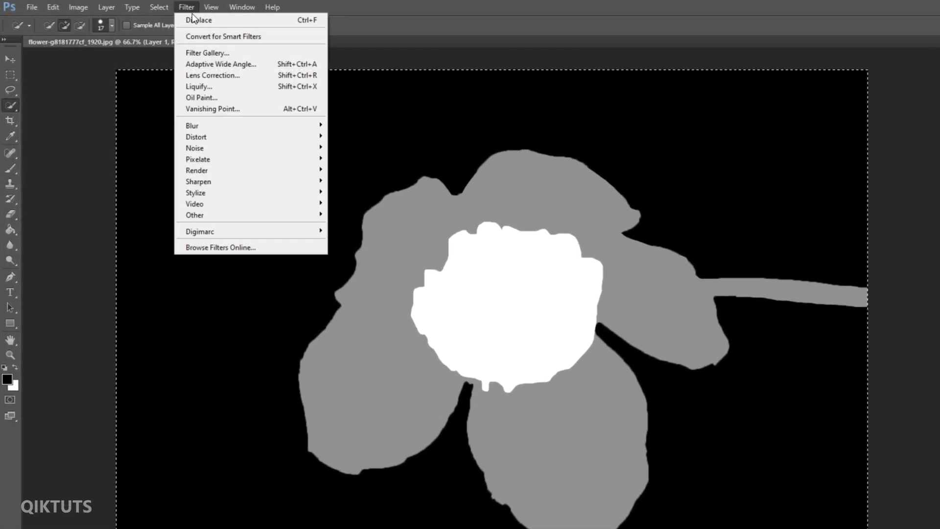
mouse_move(195, 126)
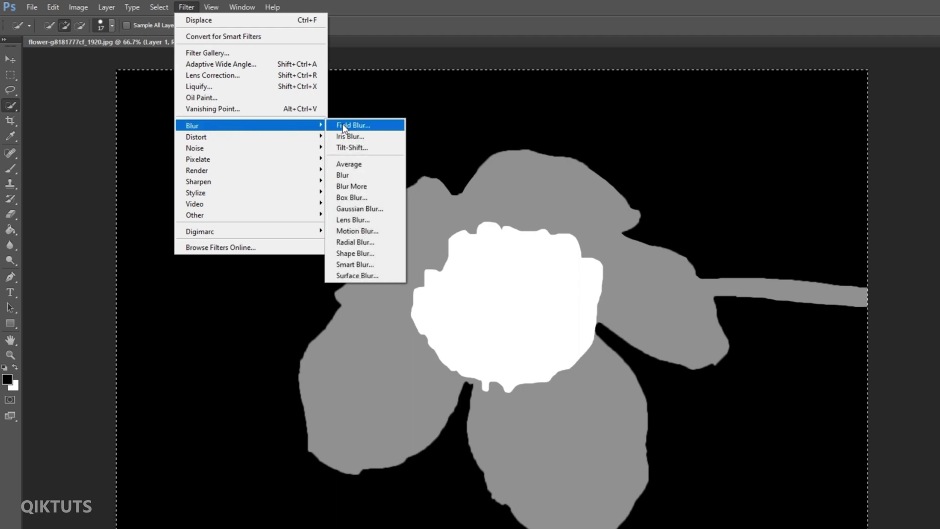
left_click(367, 209)
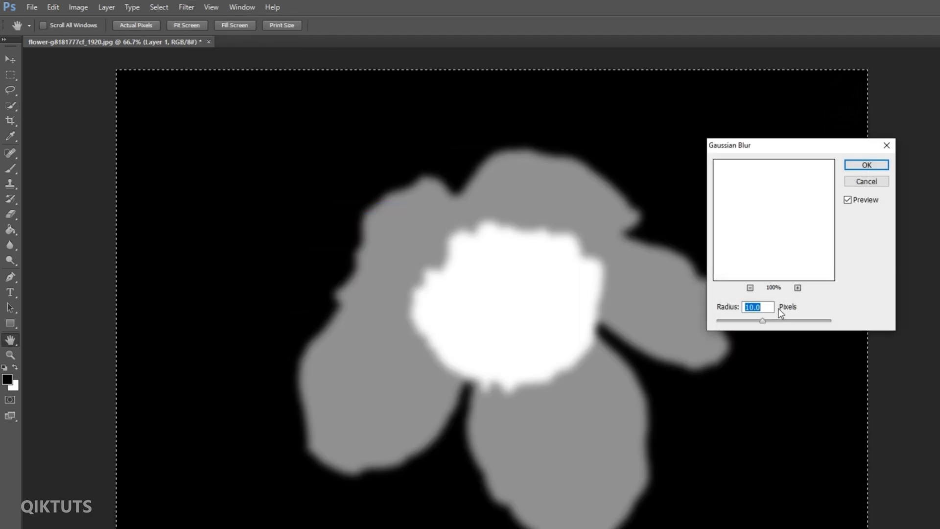
left_click(762, 308)
double_click(762, 308)
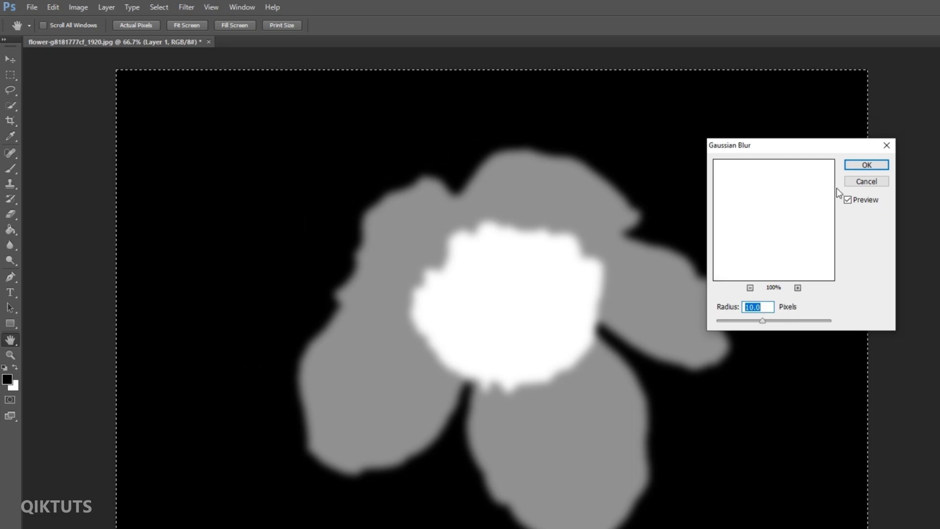
- Apply the 10-pixel blur and save the map as displace.psd in Downloads
left_click(866, 165)
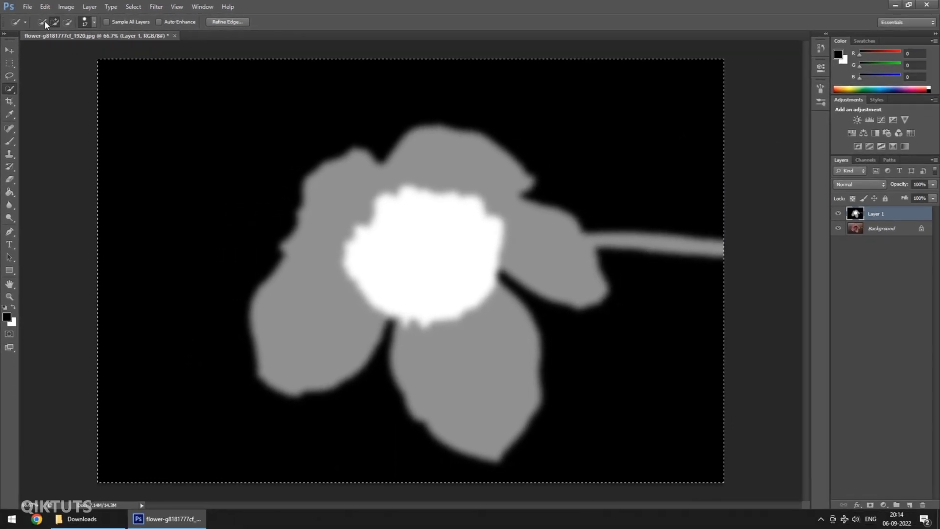
left_click(27, 6)
left_click(44, 121)
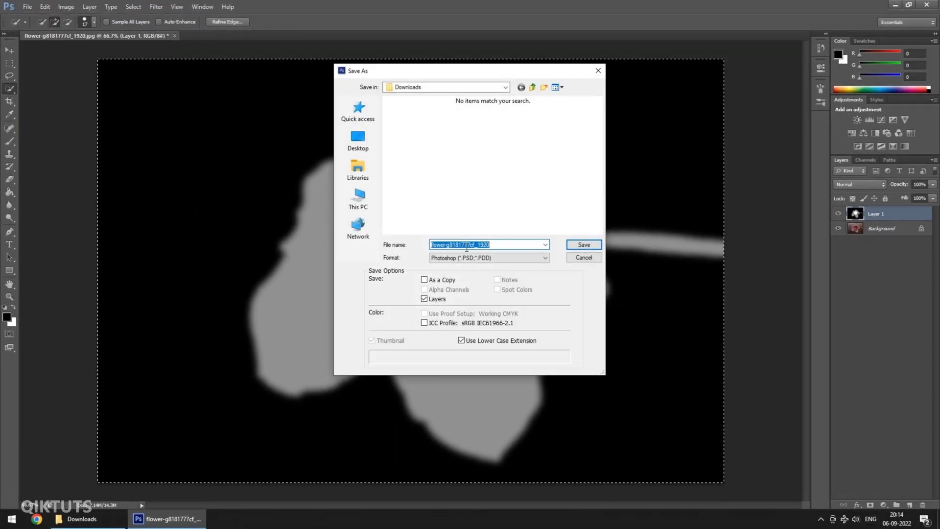
type("displa")
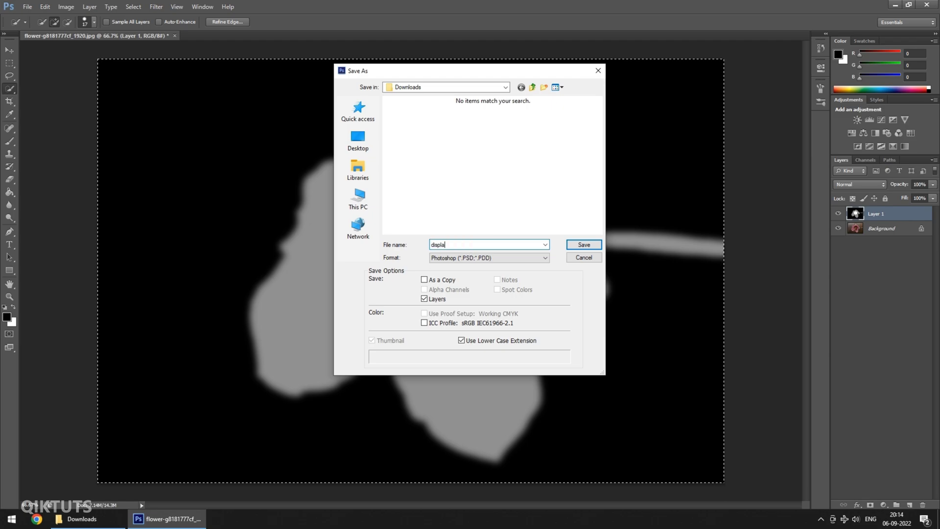
type("ce")
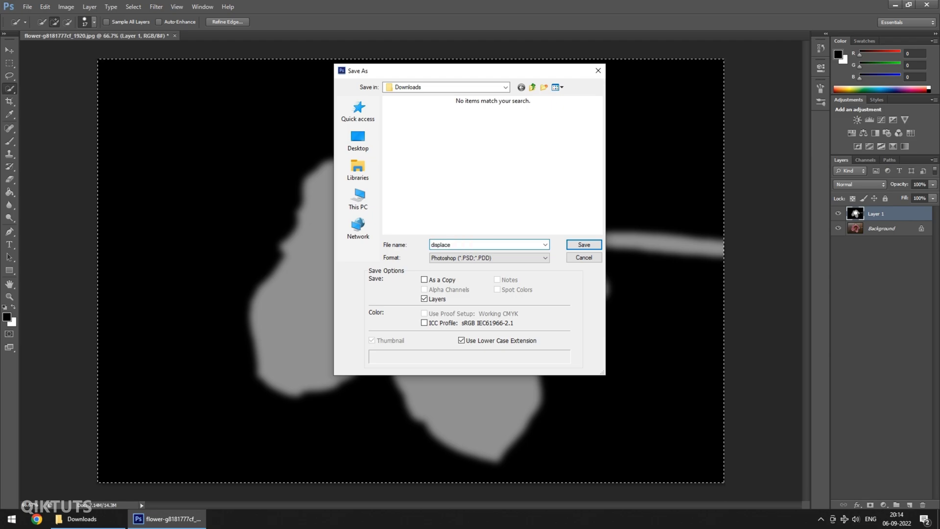
left_click(585, 247)
left_click(581, 158)
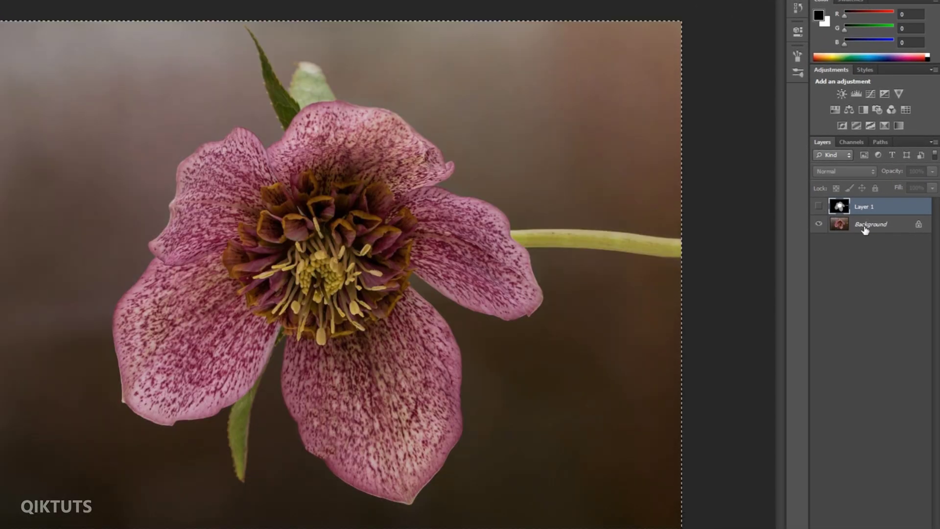
- Duplicate the Background layer twice and rename the copies red and cyan
left_click(866, 230)
right_click(869, 228)
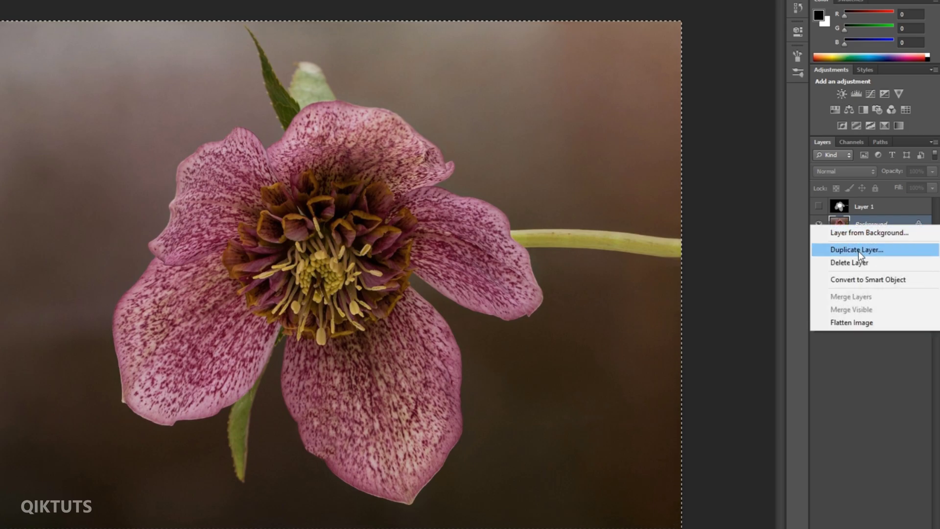
left_click(855, 254)
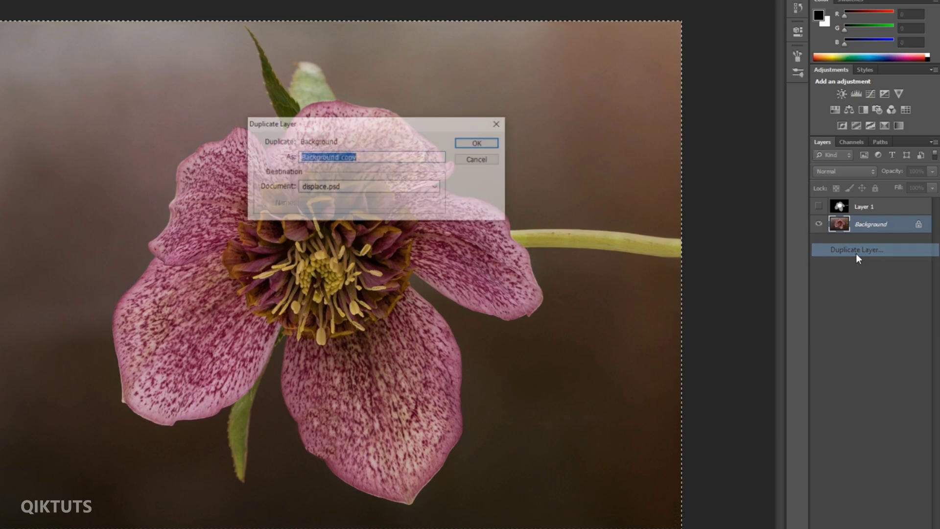
left_click(471, 143)
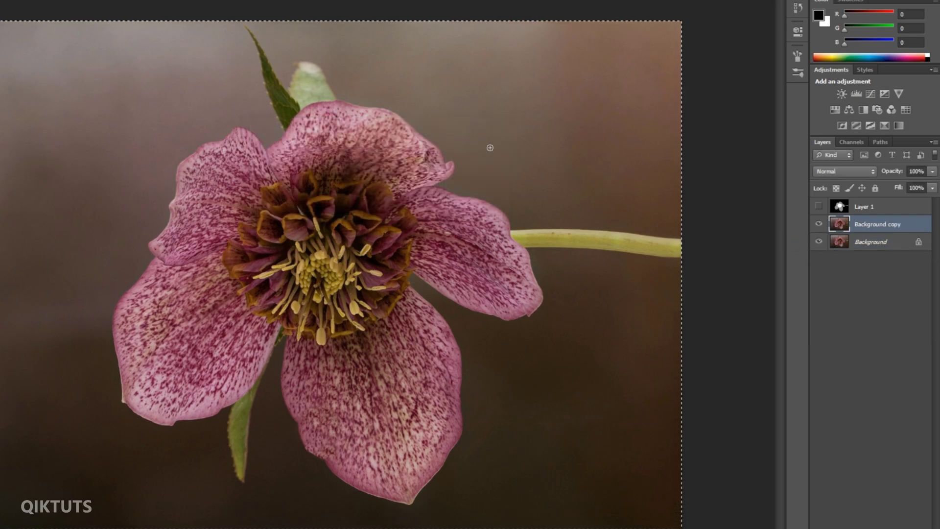
right_click(877, 250)
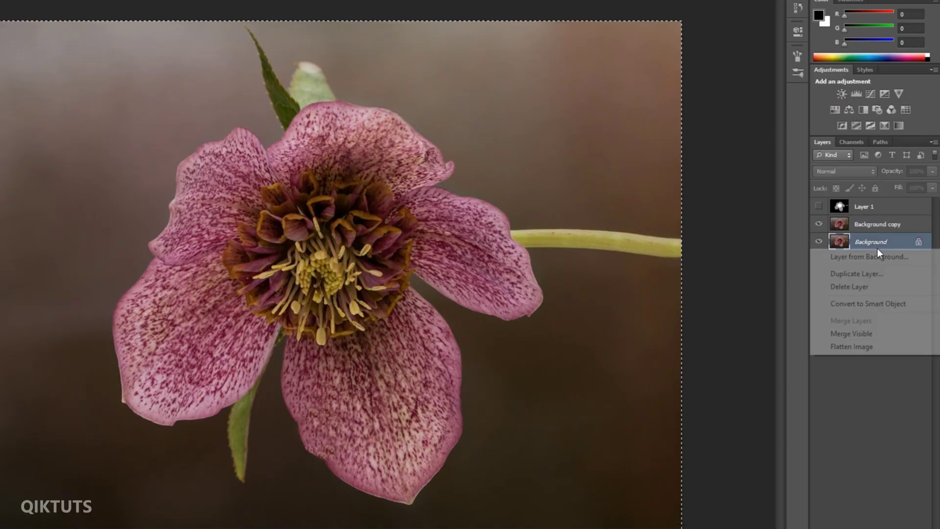
left_click(865, 274)
left_click(478, 143)
left_click(894, 229)
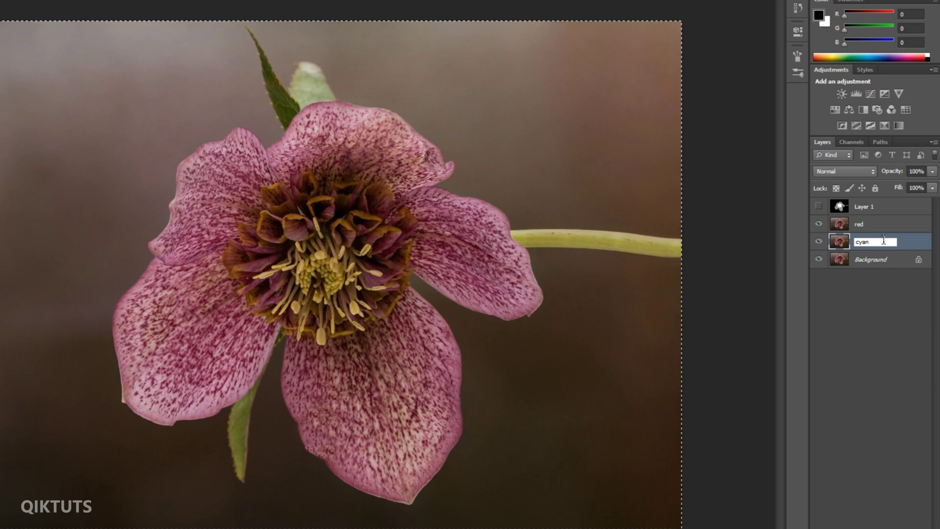
left_click(883, 225)
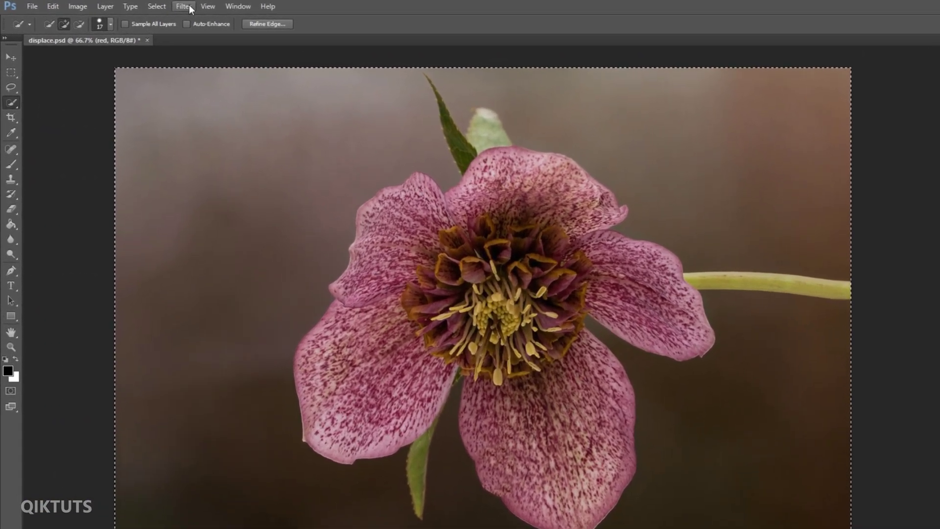
- Displace the red layer with Horizontal 10, Vertical 0, using displace.psd as the map
left_click(156, 7)
mouse_move(216, 135)
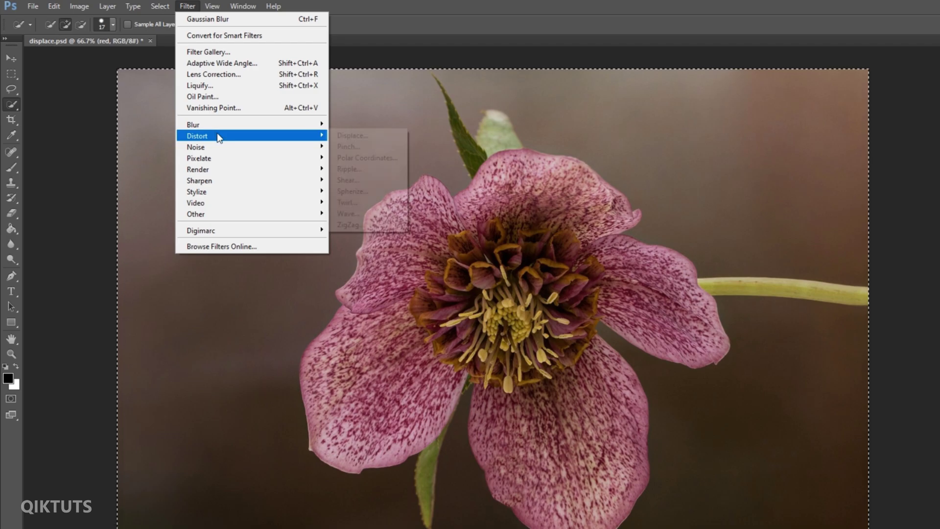
left_click(352, 137)
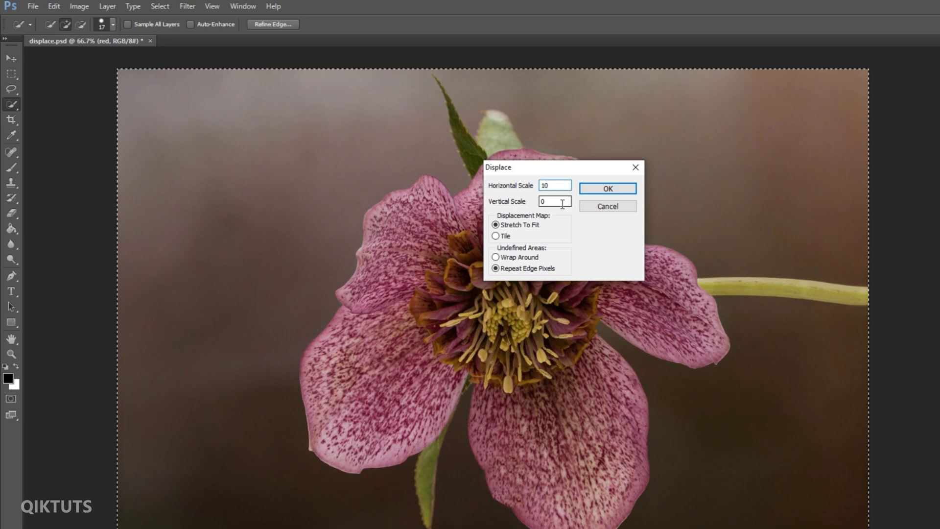
left_click(598, 189)
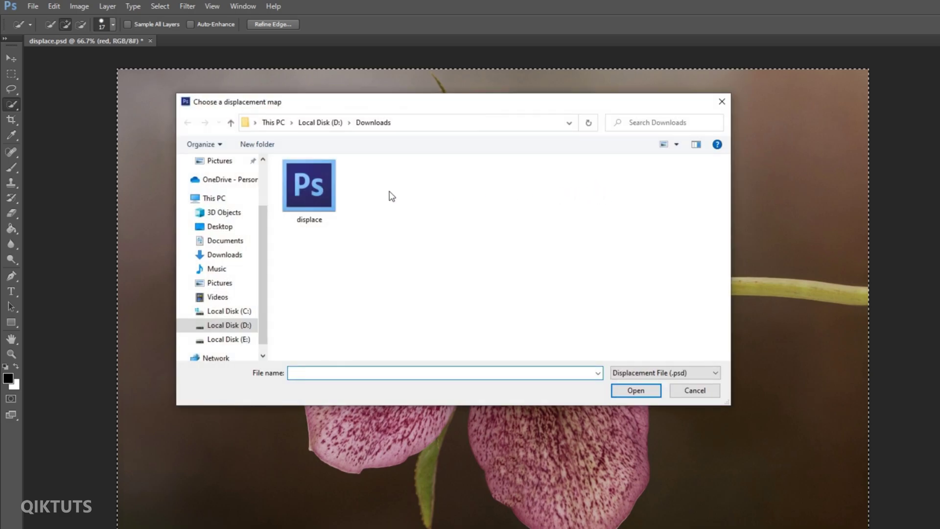
left_click(325, 192)
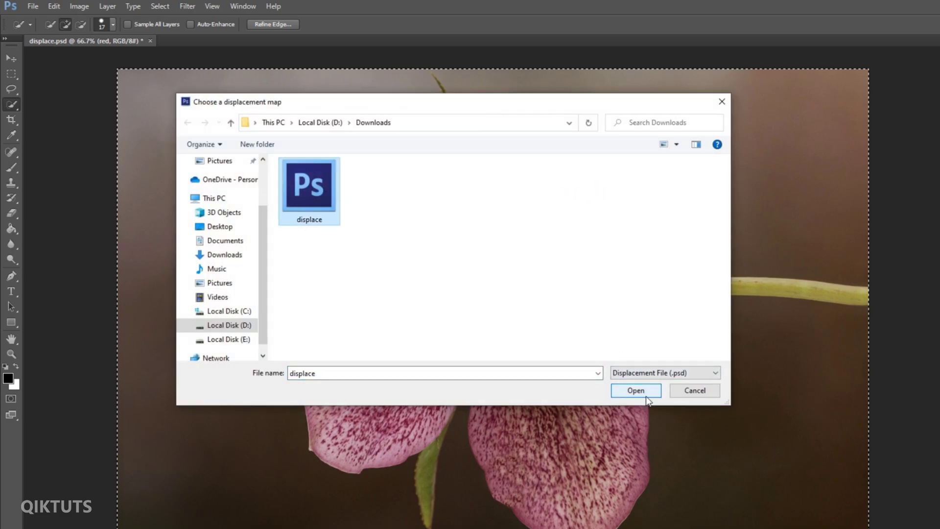
left_click(646, 396)
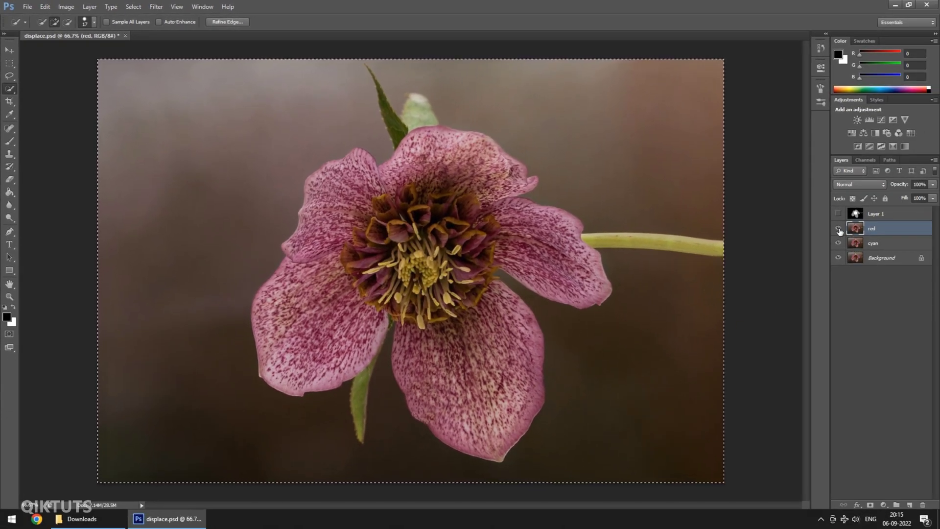
- Compare the shifted red layer, then turn off its R channel in Blending Options
left_click(839, 228)
left_click(838, 228)
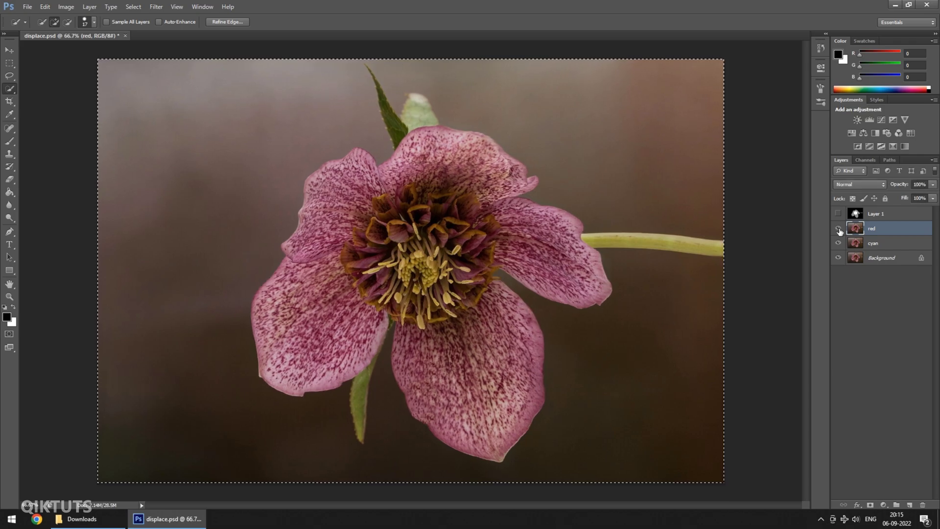
left_click(838, 229)
left_click(839, 229)
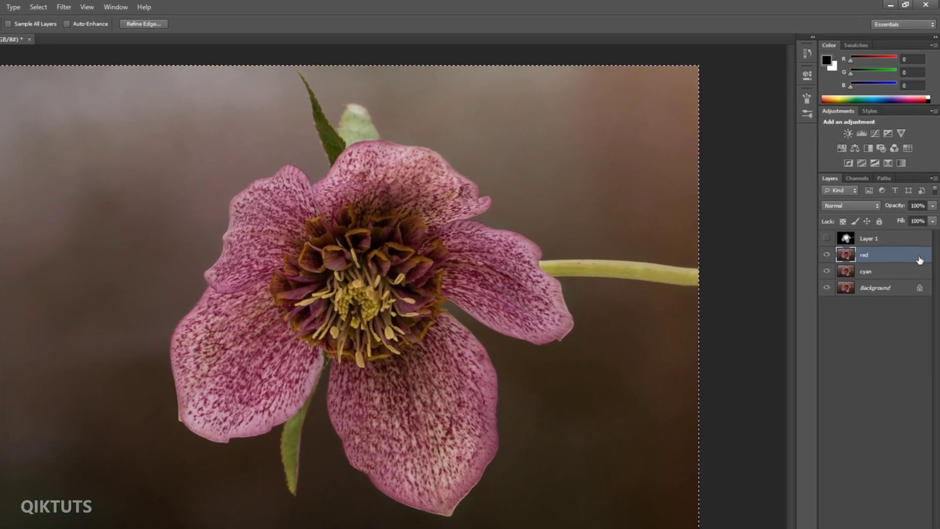
double_click(920, 260)
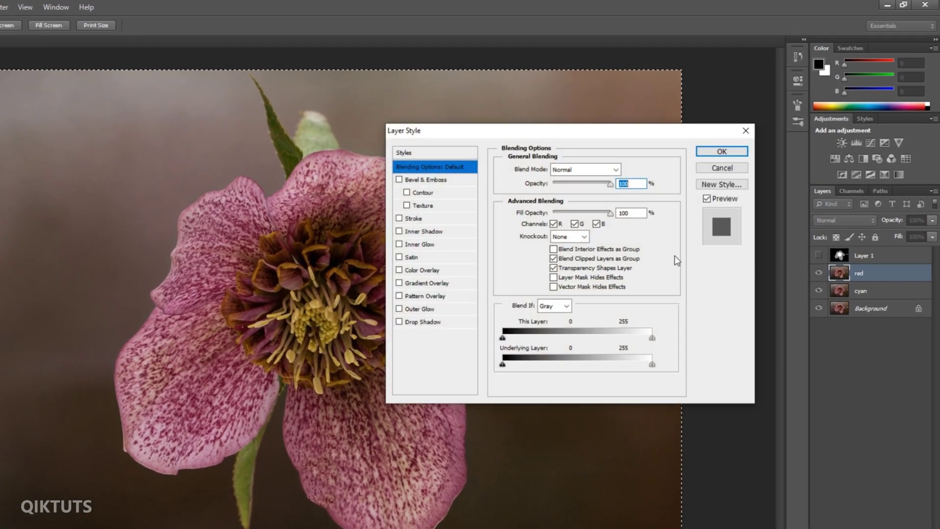
left_click(553, 225)
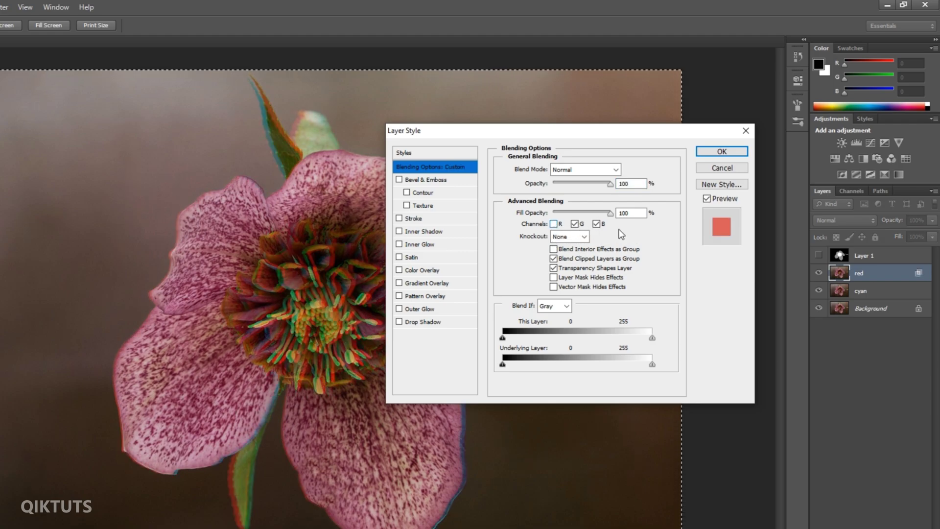
left_click(728, 152)
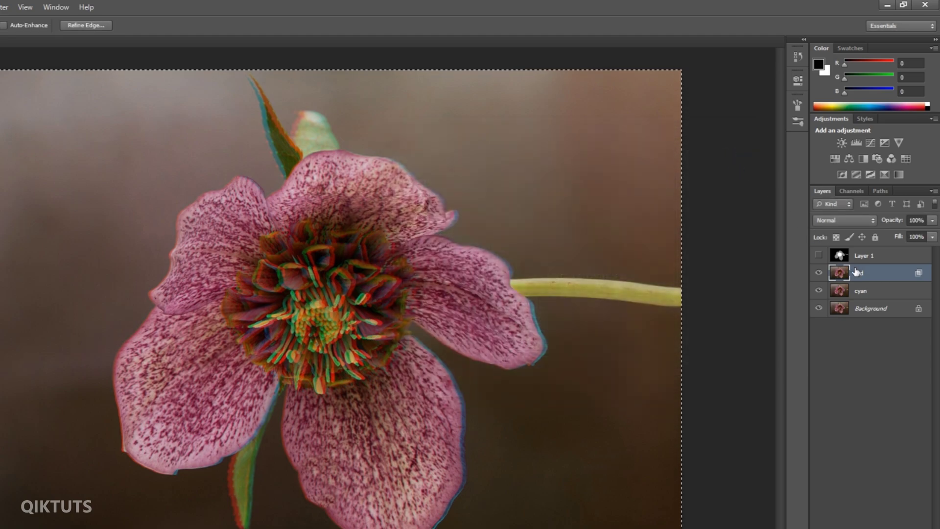
- Uncheck the G and B channels in the cyan layer's Blending Options
left_click(918, 296)
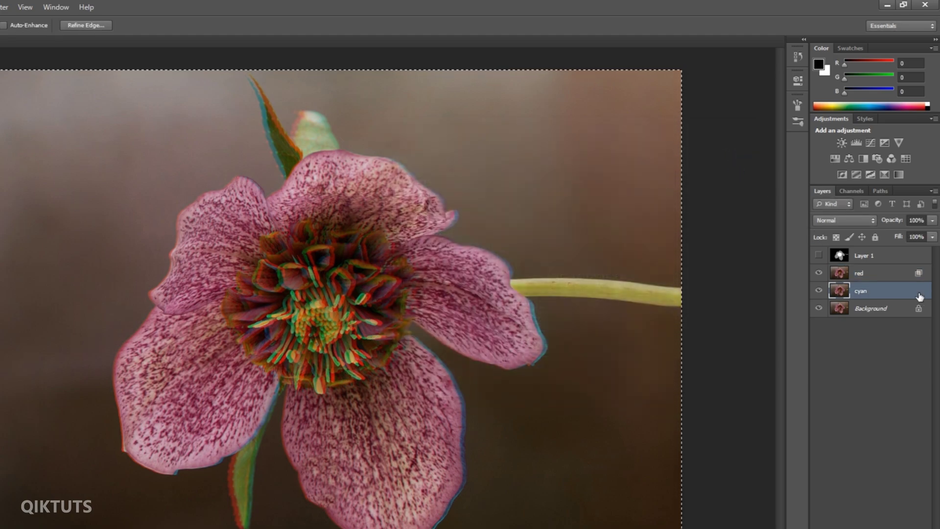
double_click(920, 296)
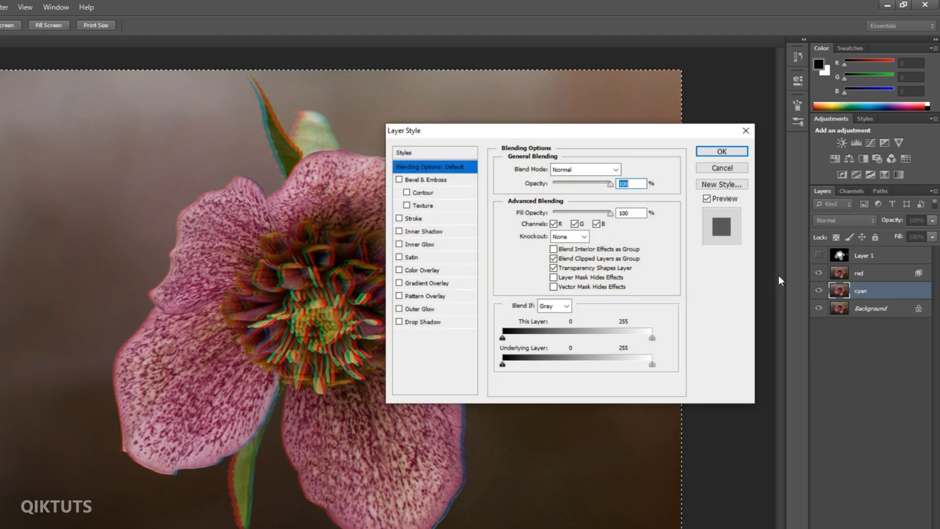
left_click(575, 224)
left_click(597, 224)
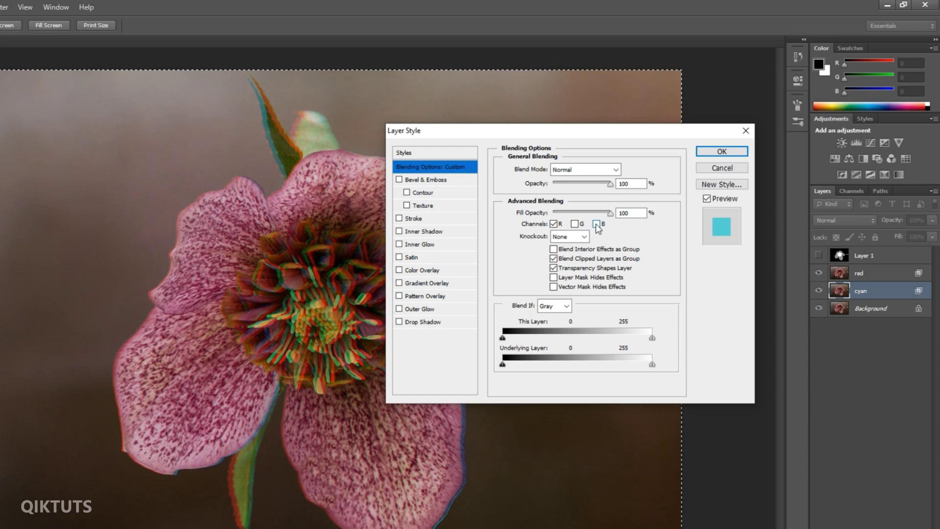
left_click(722, 152)
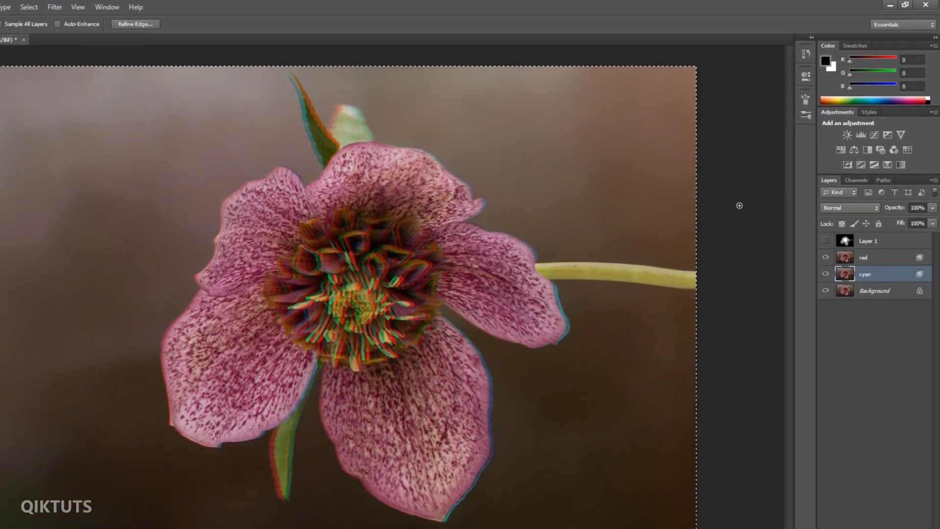